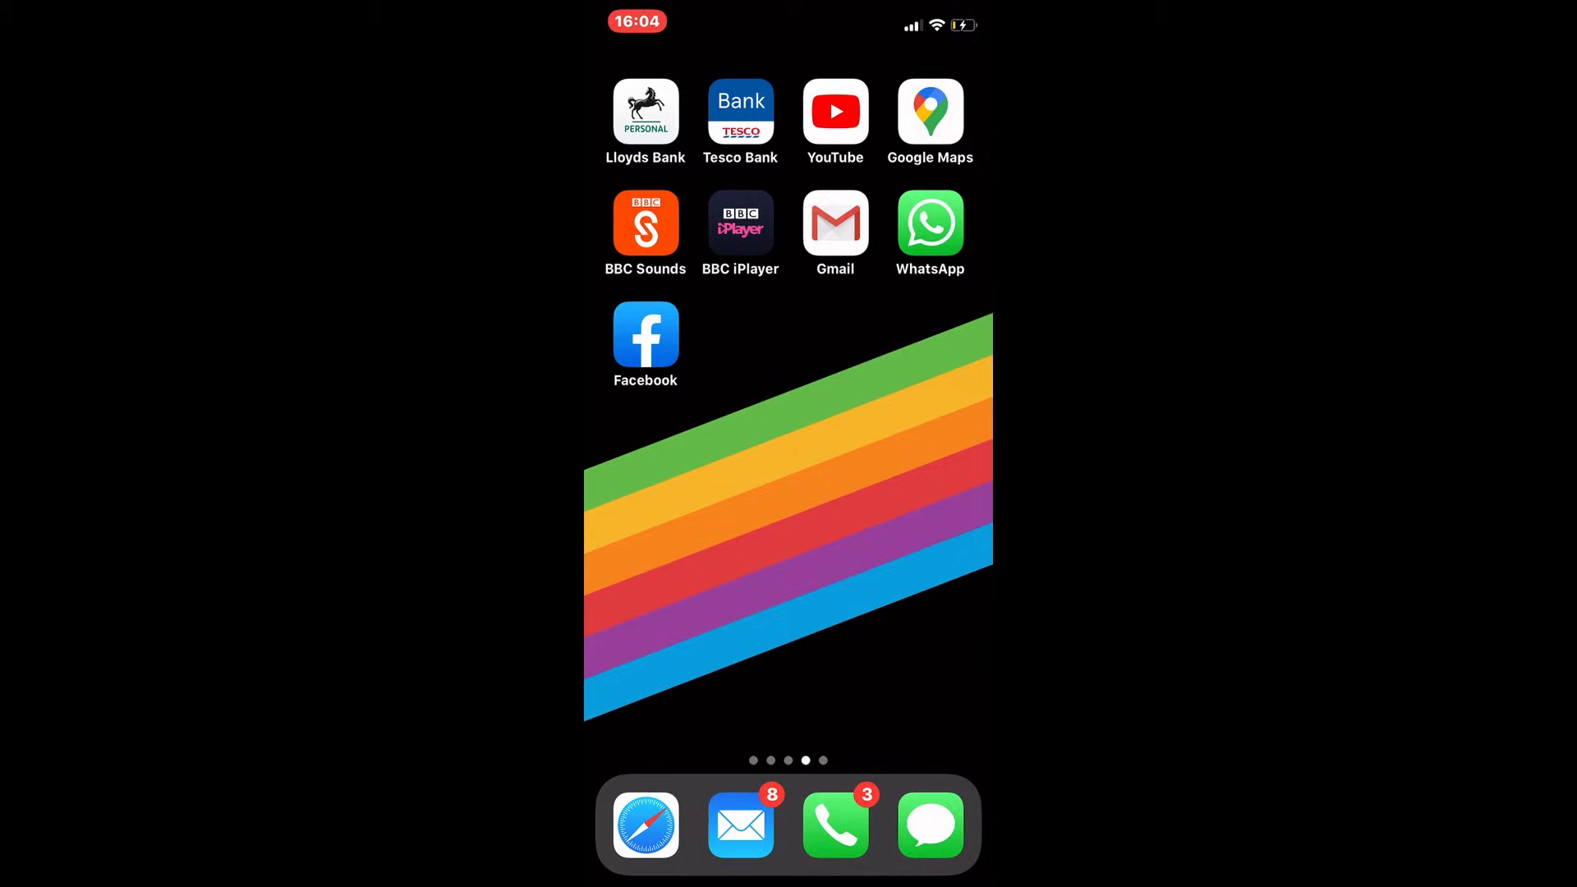
scroll(789, 419, "right", 5)
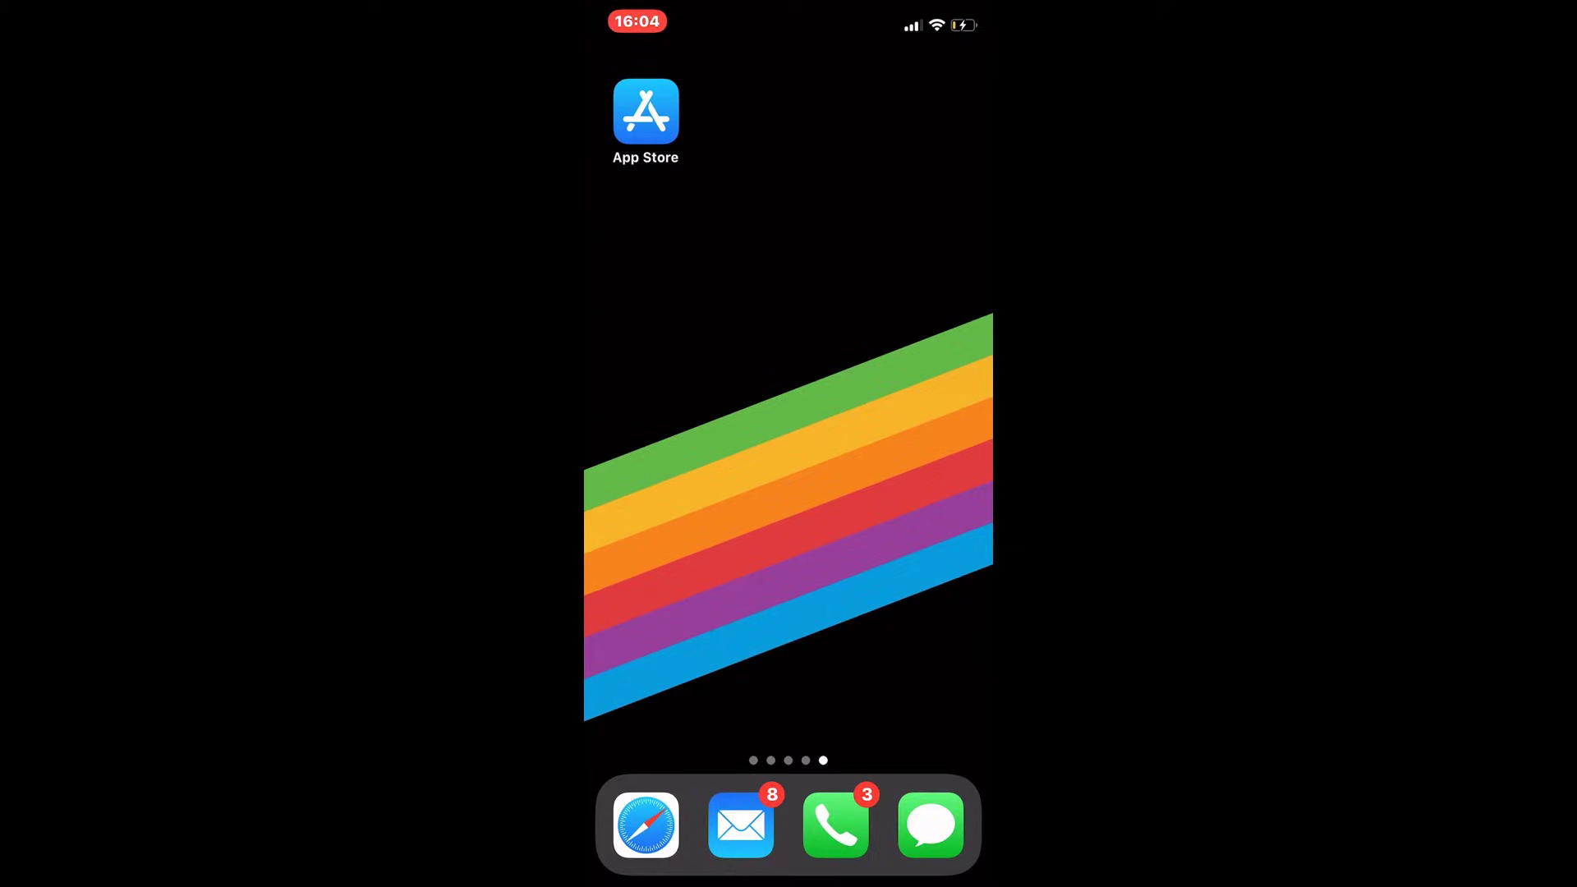
left_click_drag(789, 878, 788, 554)
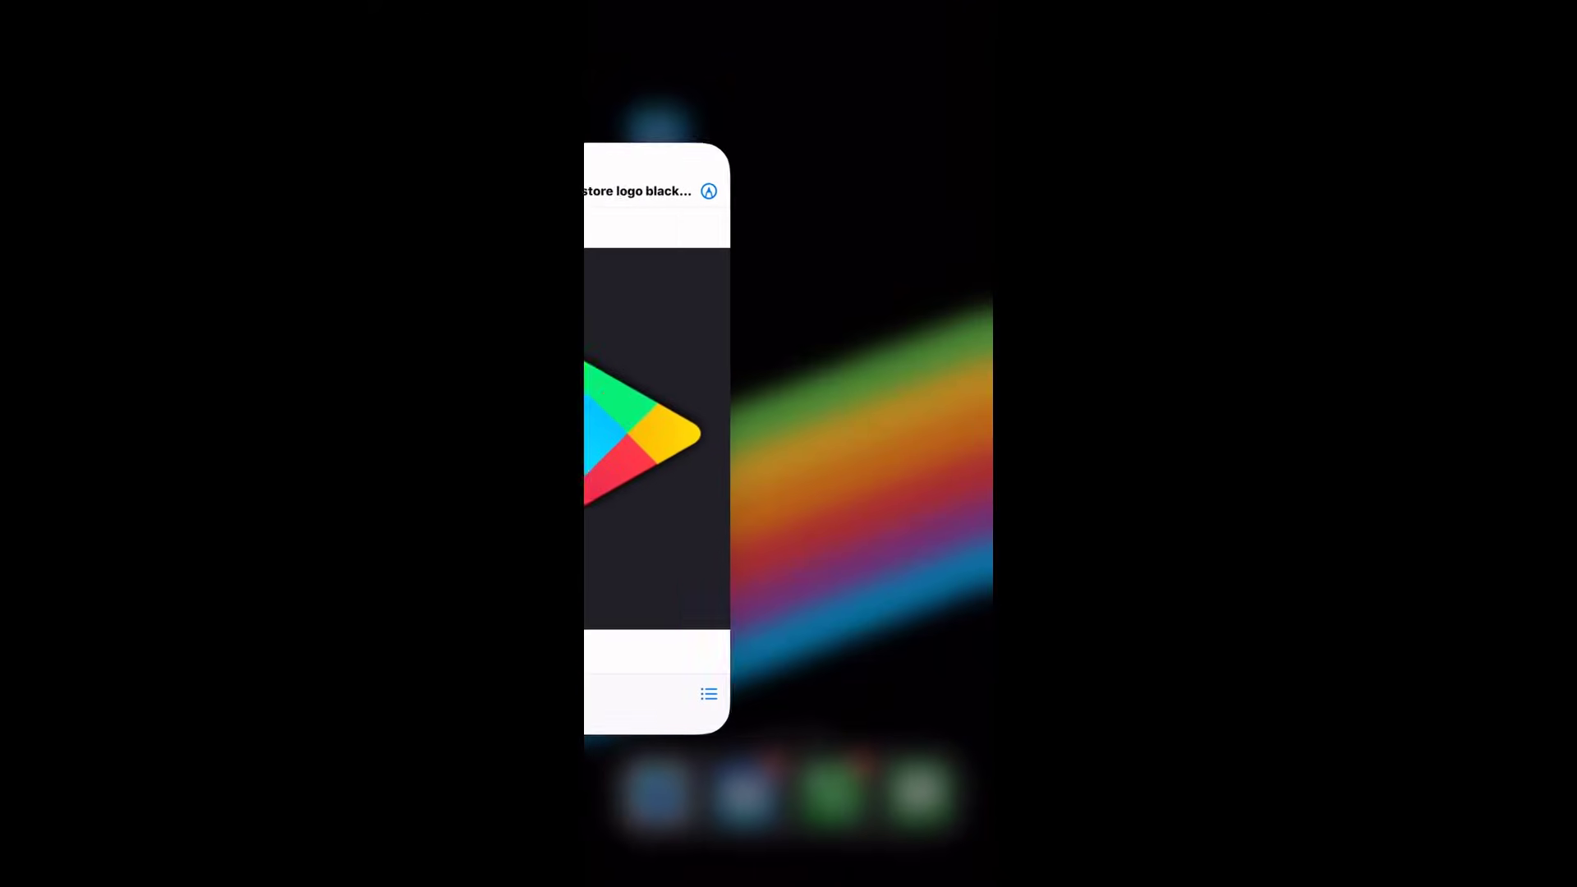
left_click(789, 431)
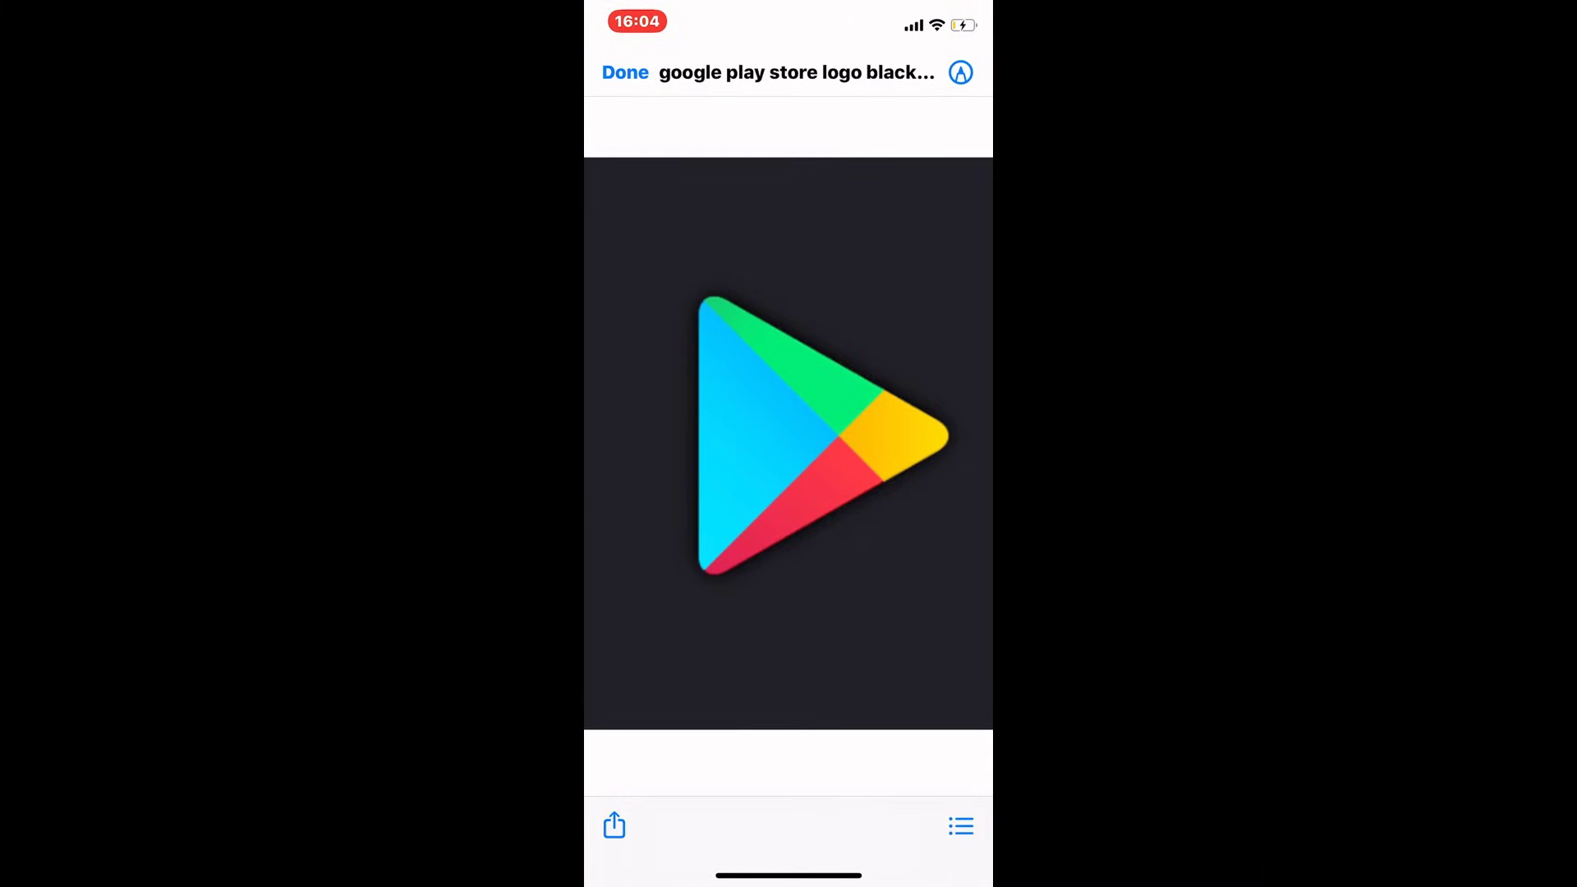
left_click_drag(789, 875, 788, 554)
left_click_drag(641, 444, 961, 444)
left_click_drag(789, 875, 789, 493)
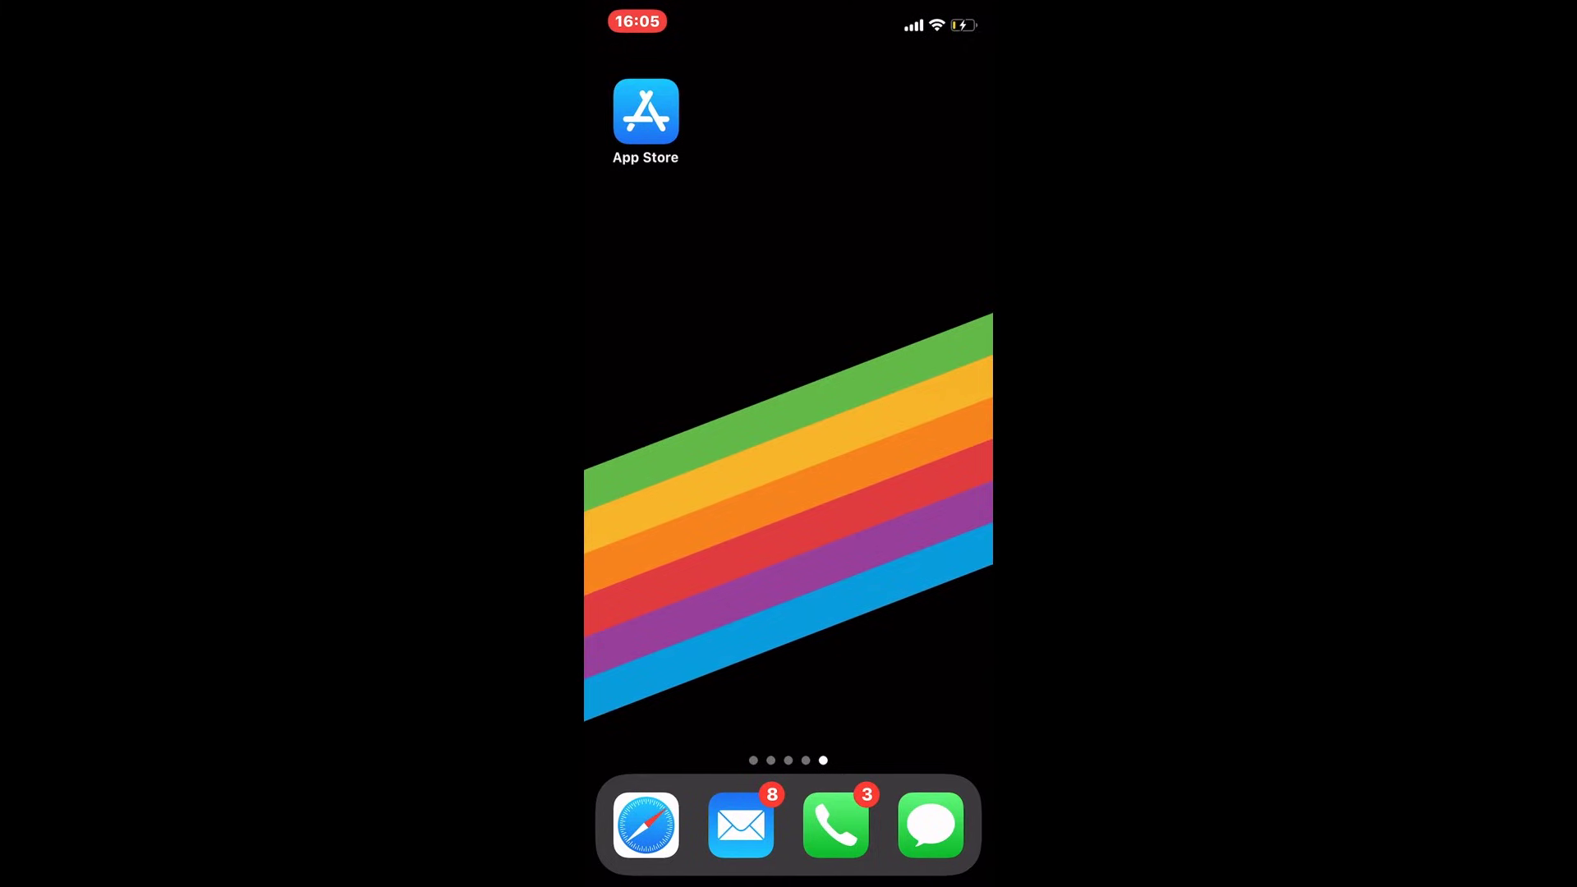
Launch the App Store from the home screen
left_click(645, 112)
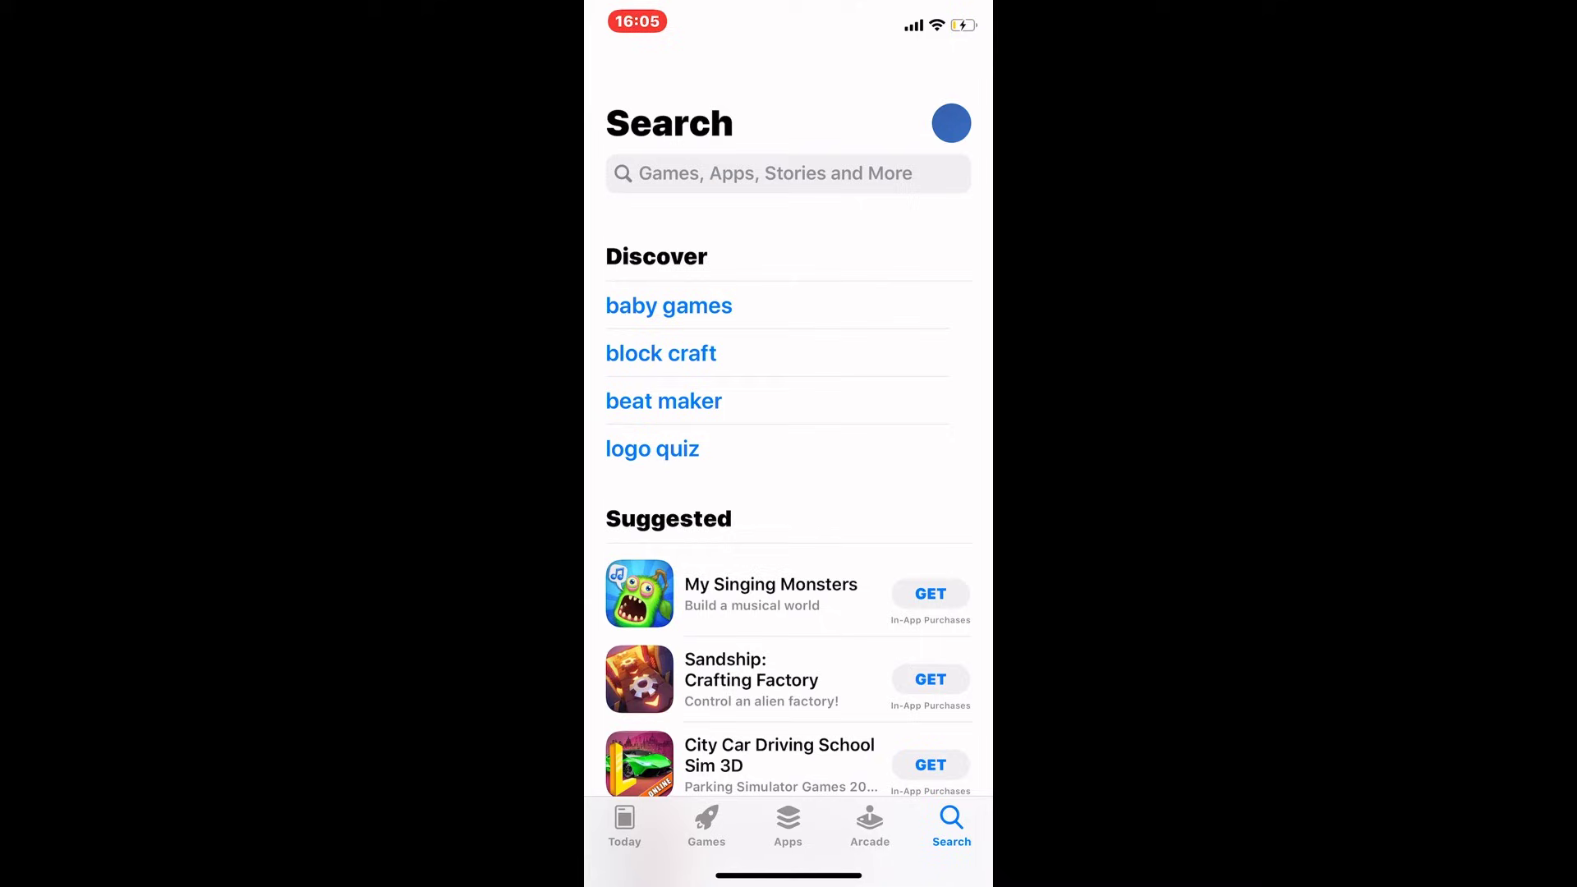
Select the App Store search field to enter 'Zoom'
left_click(788, 172)
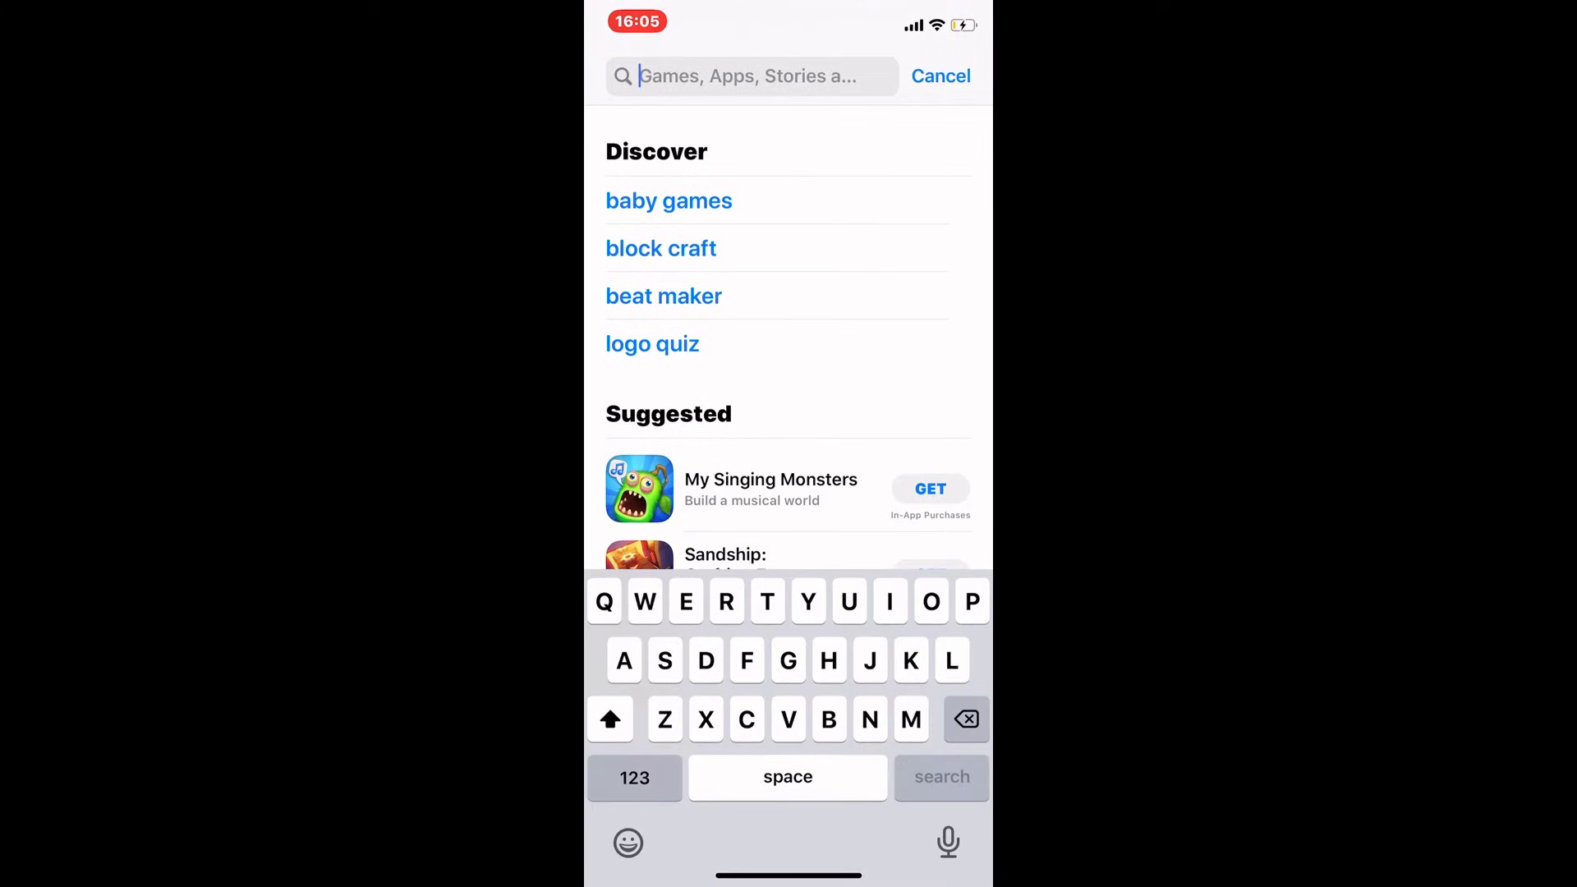
type("Z")
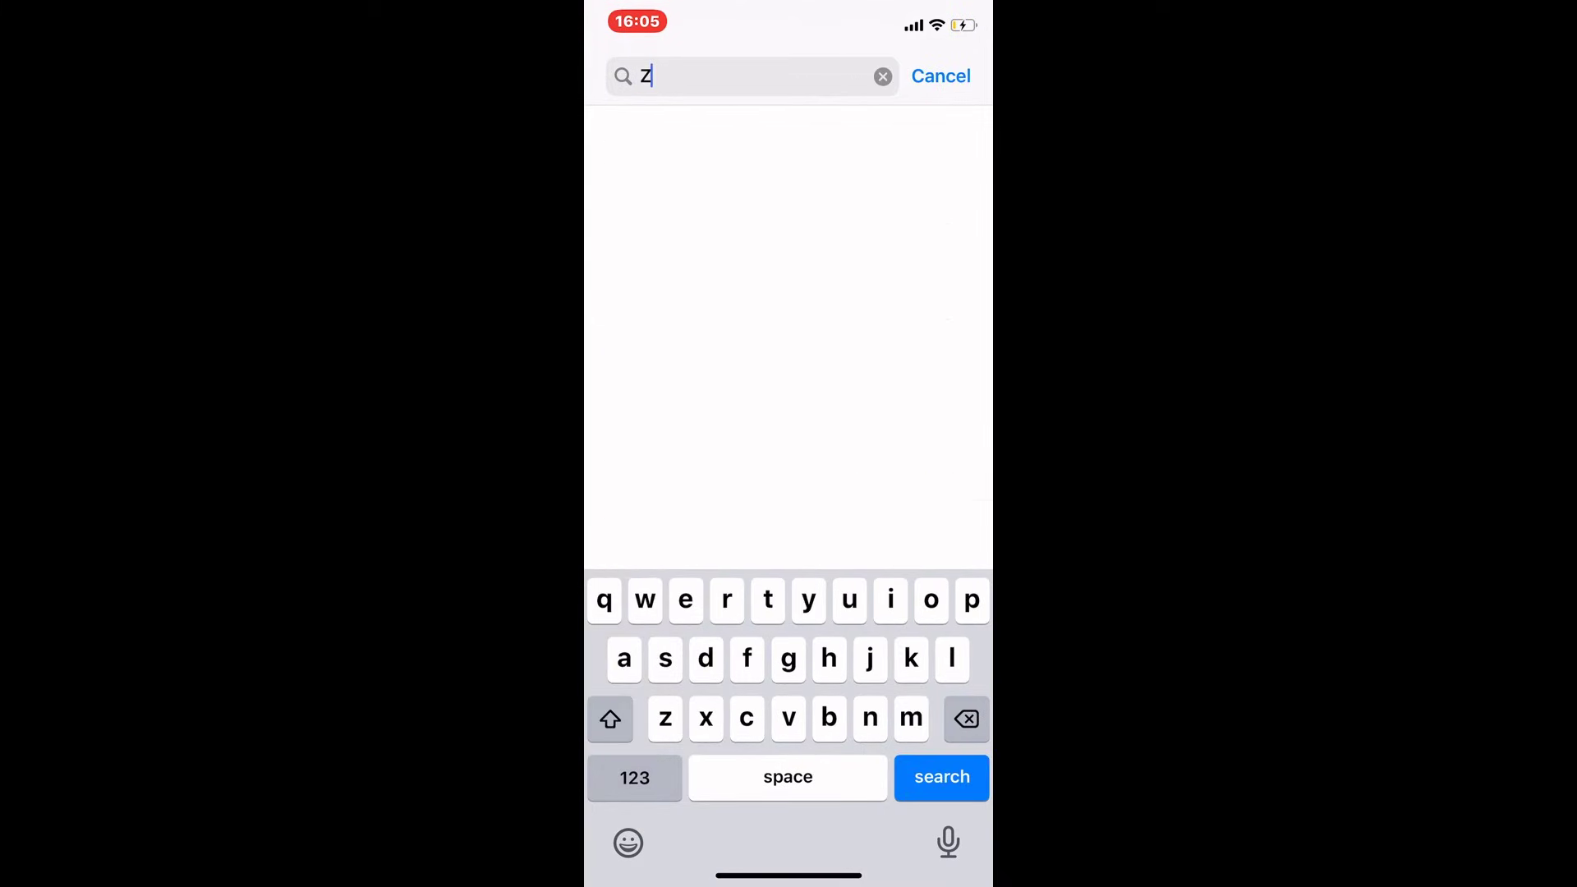
type("oom")
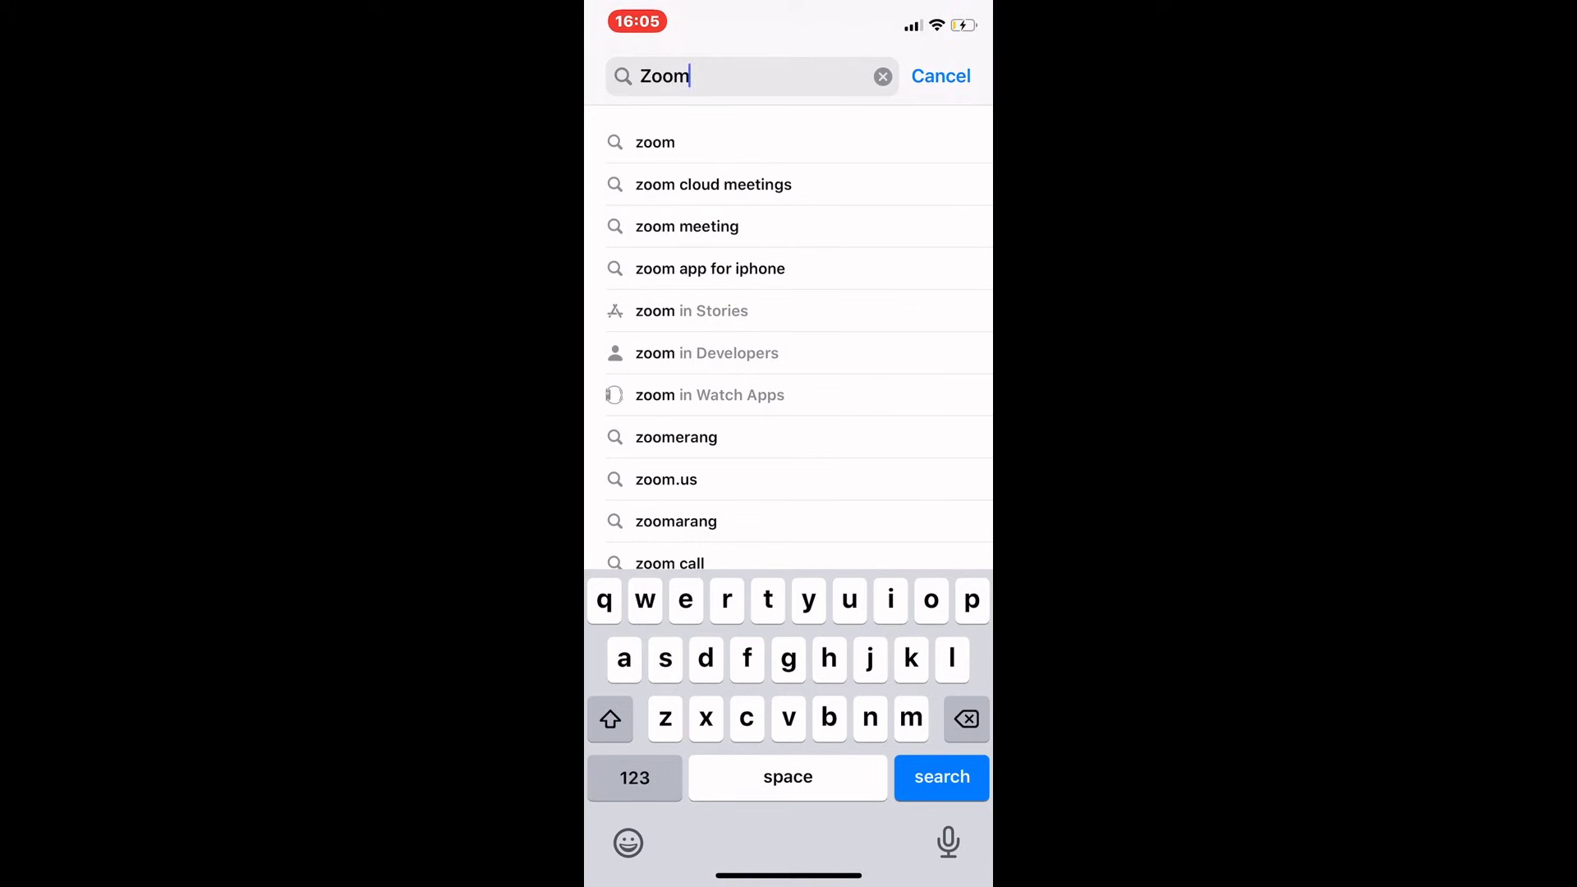
Submit the Zoom search, download ZOOM Cloud Meetings, and open it
left_click(941, 776)
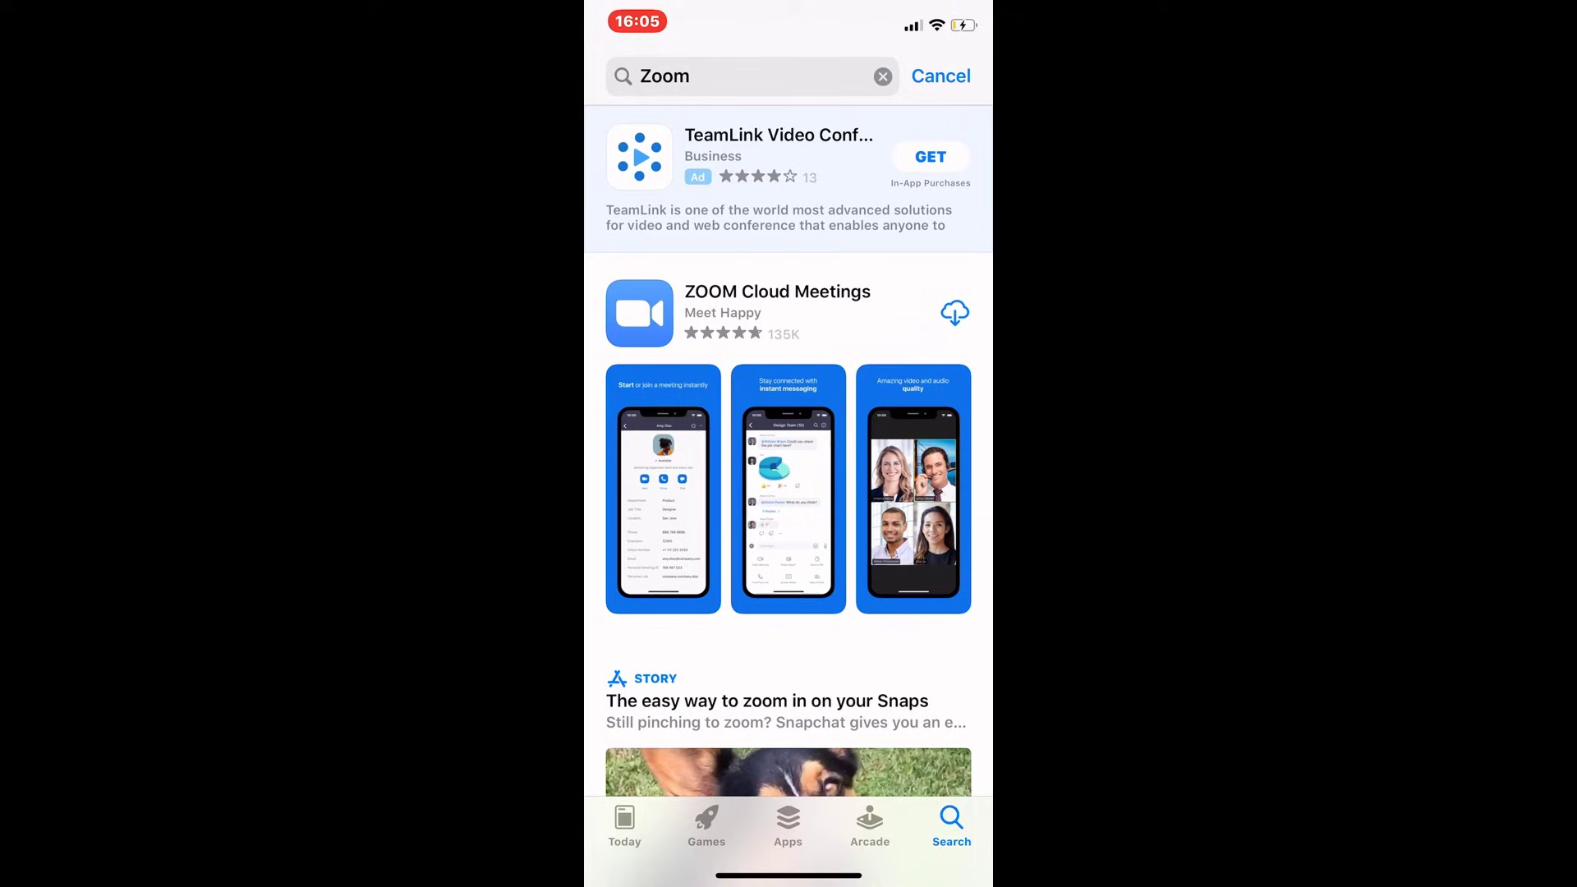
left_click(955, 313)
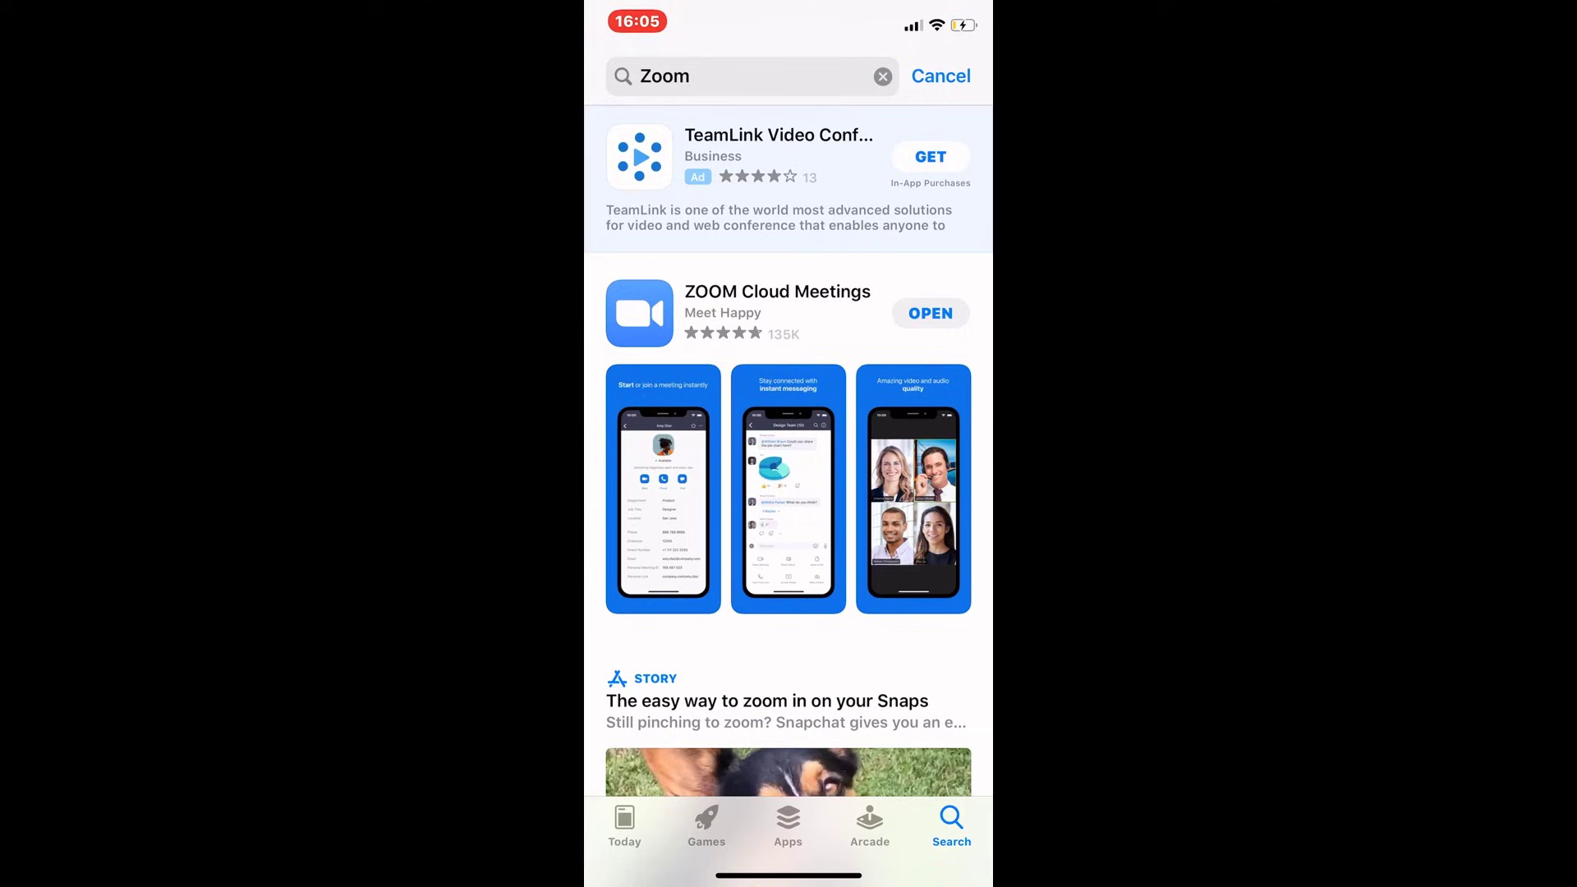
left_click(930, 313)
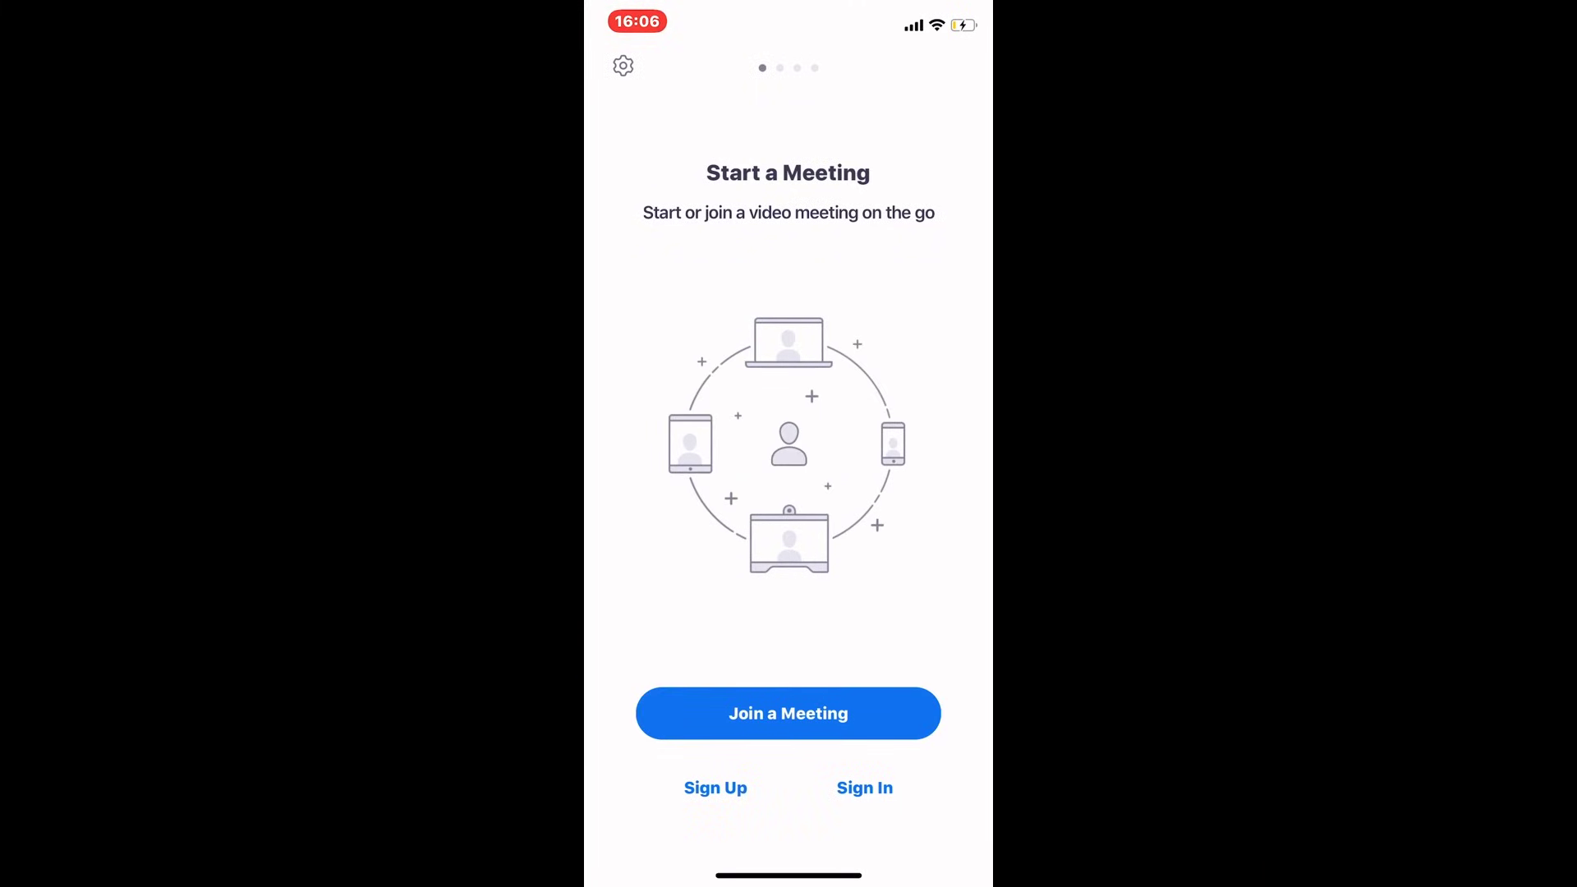
Leave Zoom via the app switcher and swipe to the home page showing Zoom
left_click_drag(788, 874, 789, 493)
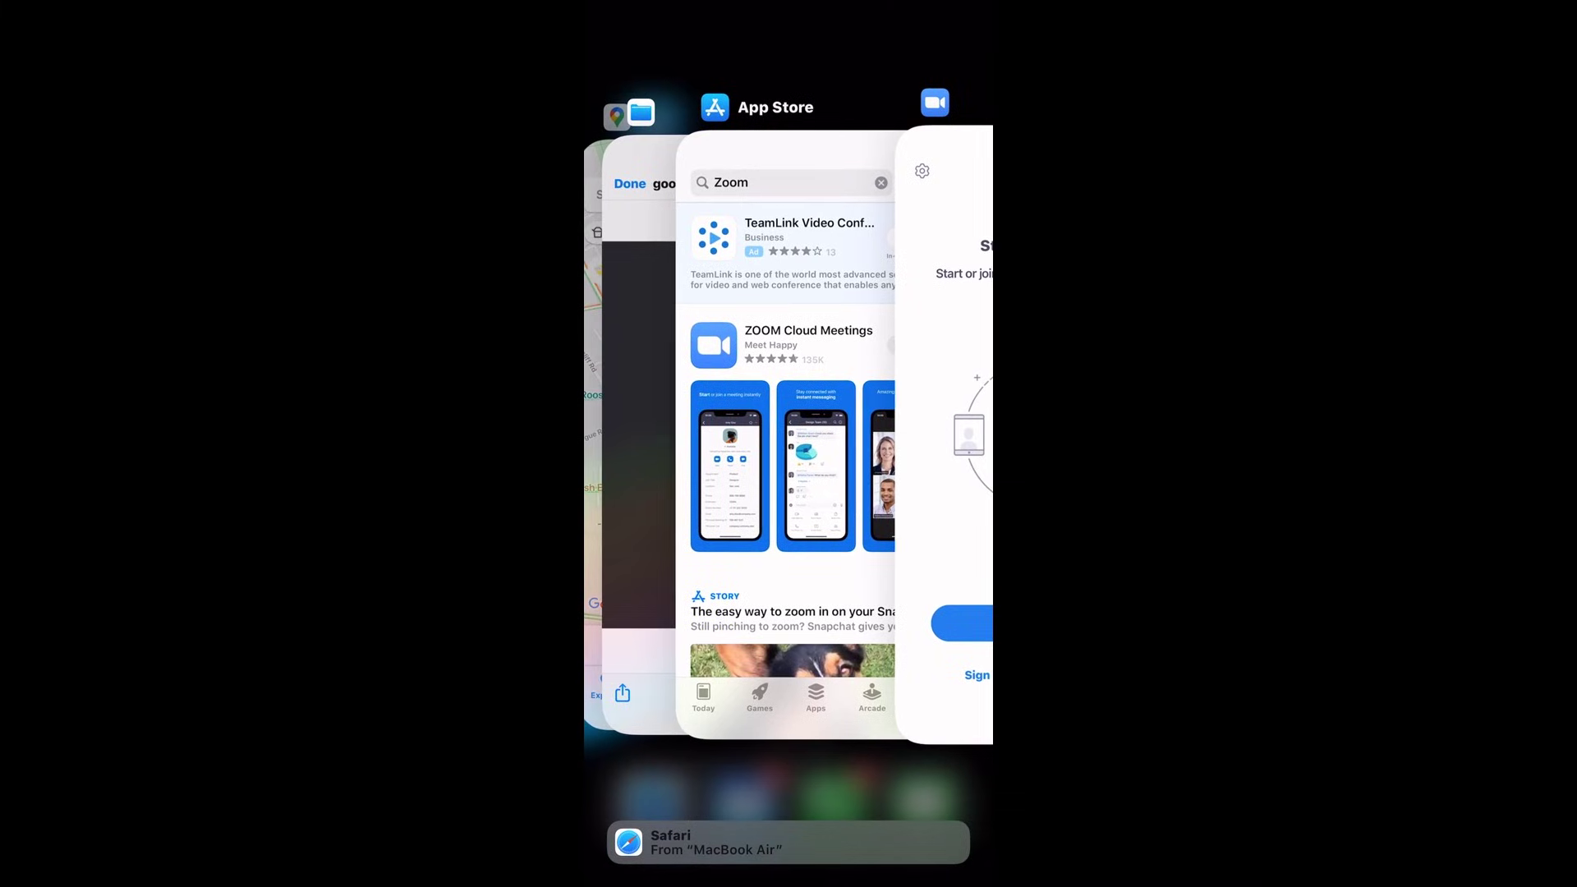
left_click_drag(788, 874, 788, 494)
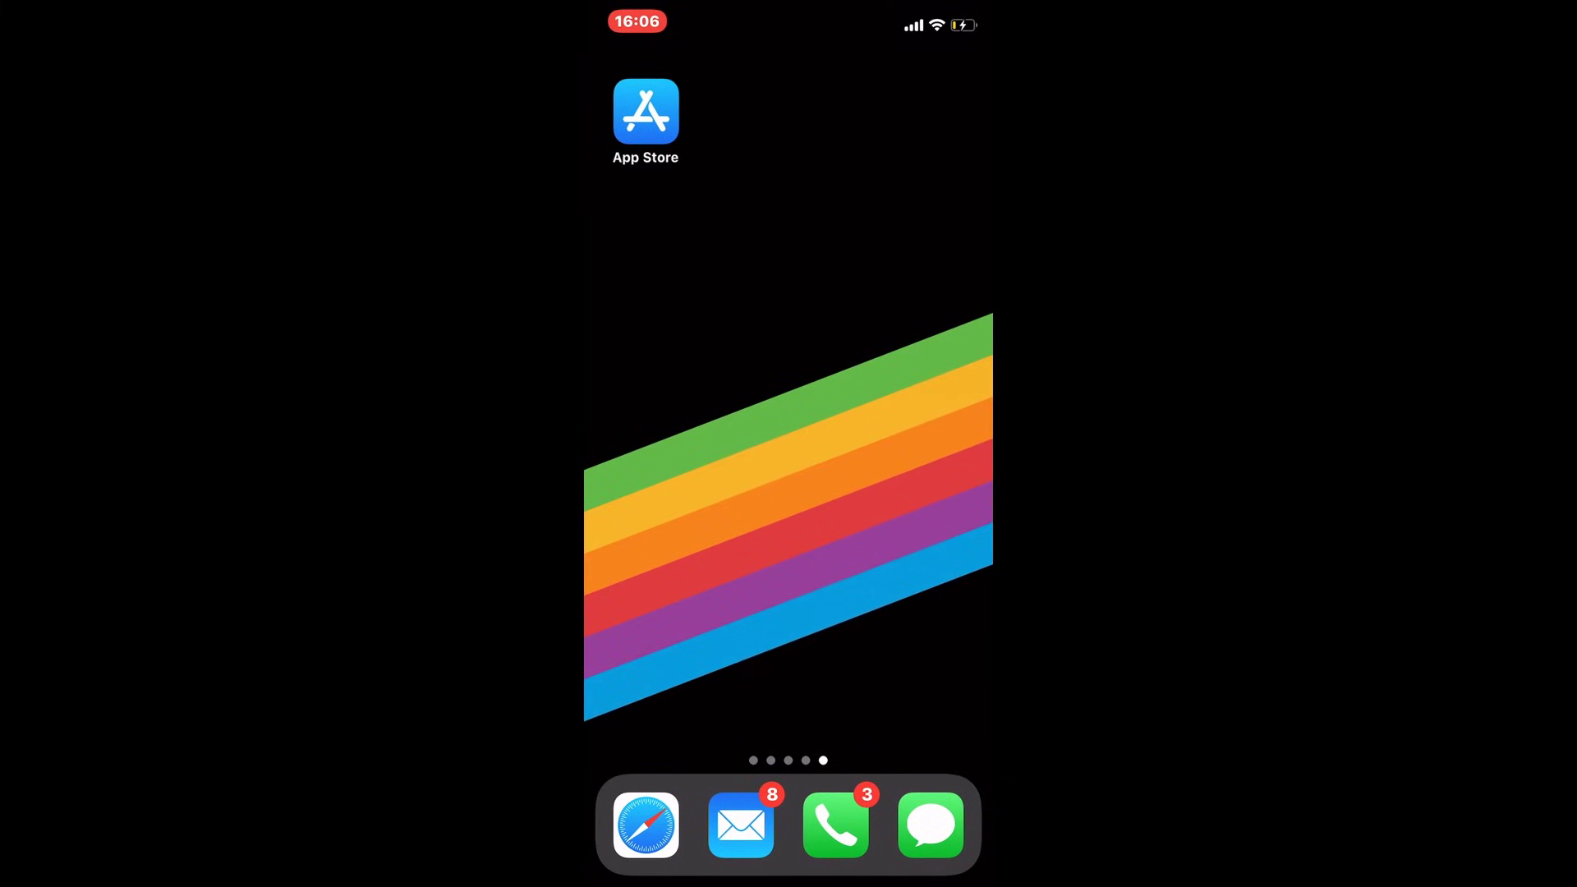
left_click_drag(641, 492, 936, 493)
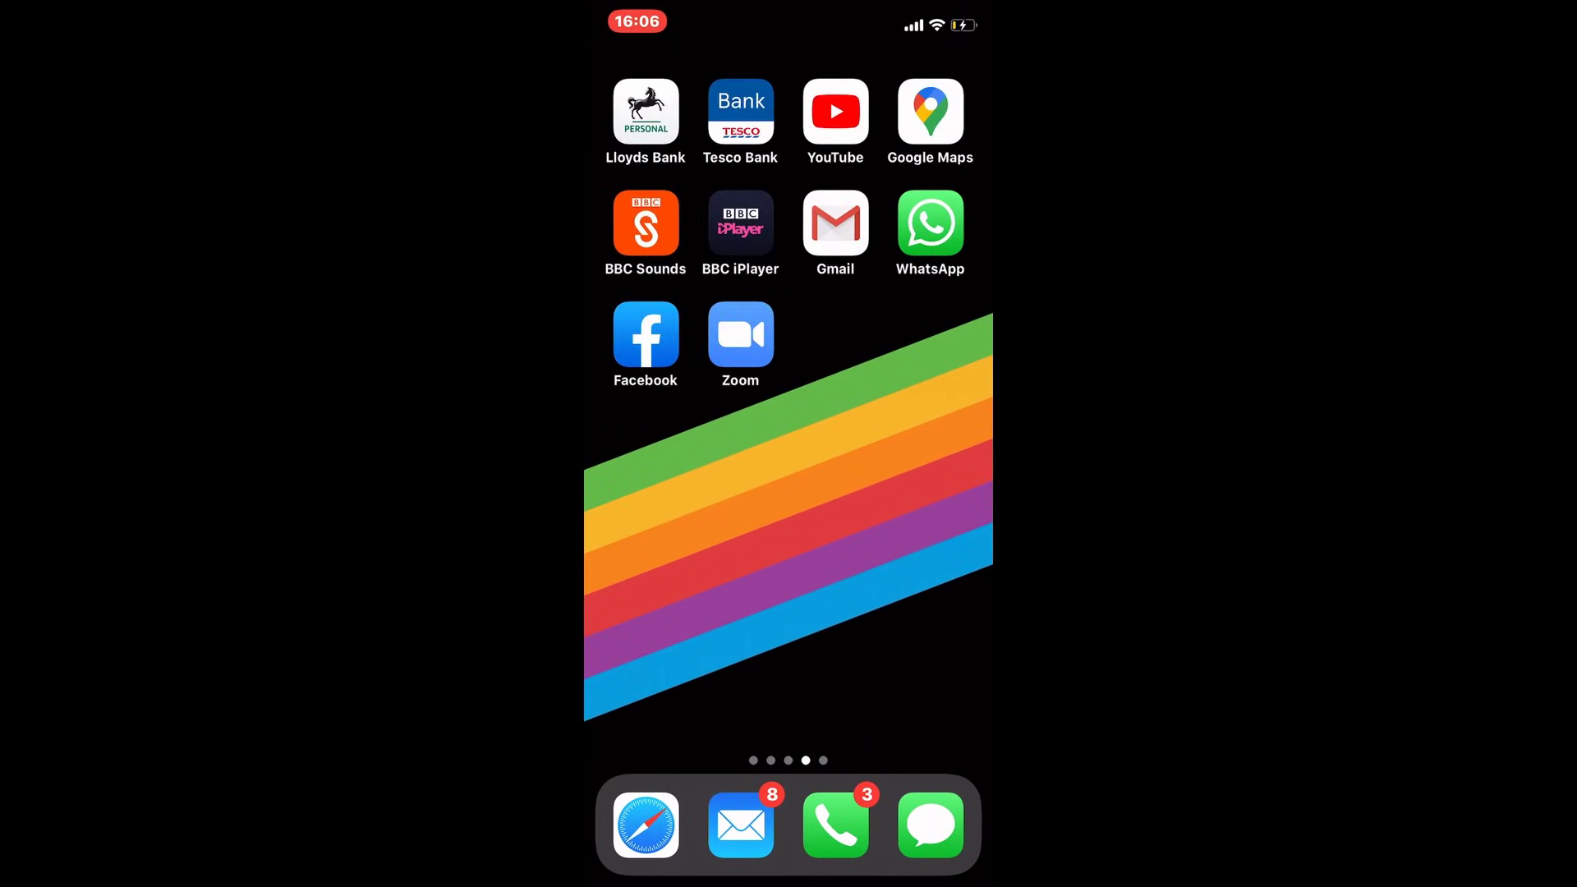